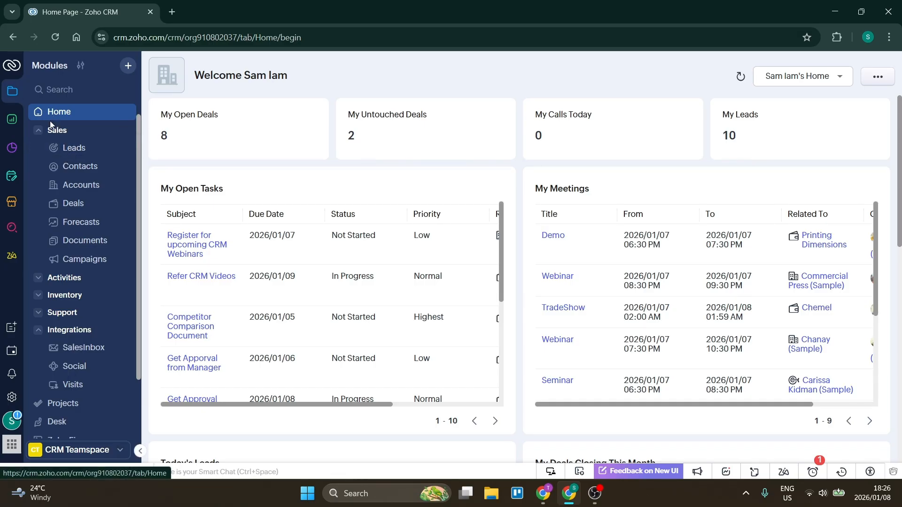
# Open the Leads list from the Sales modules
pyautogui.click(35, 133)
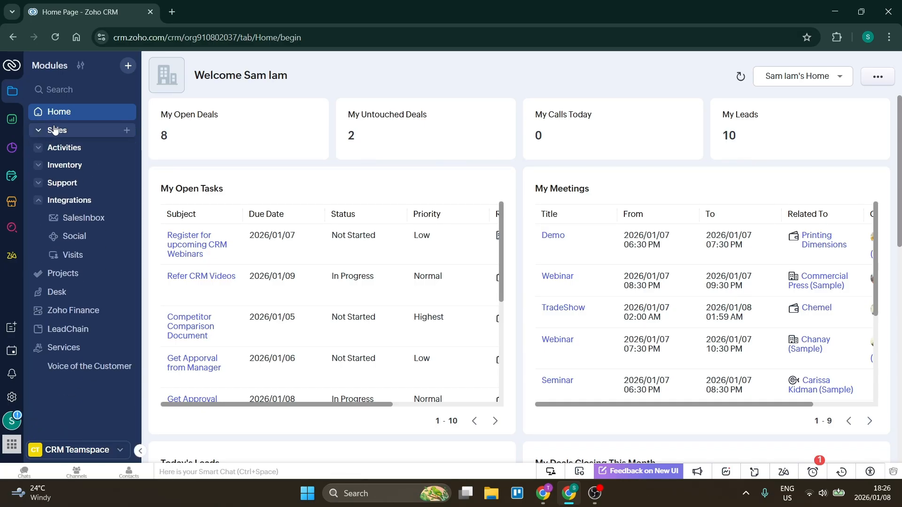
pyautogui.click(75, 136)
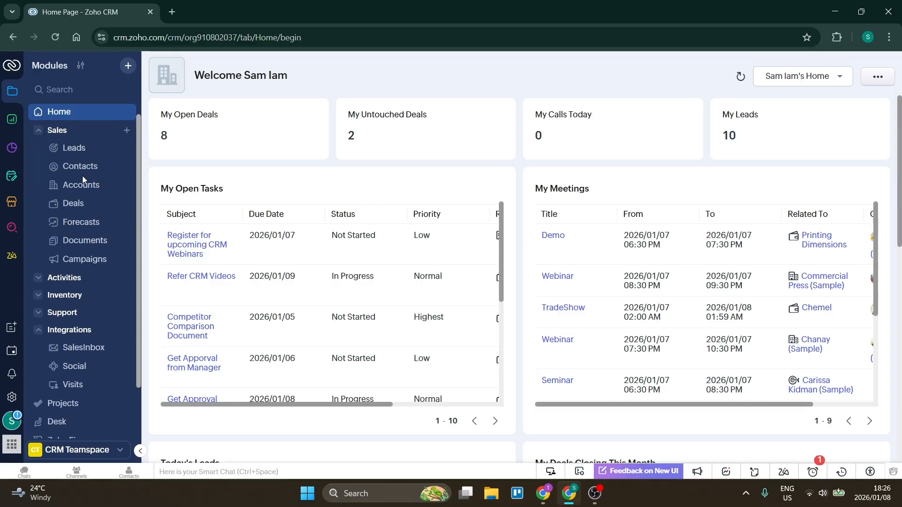
pyautogui.click(71, 150)
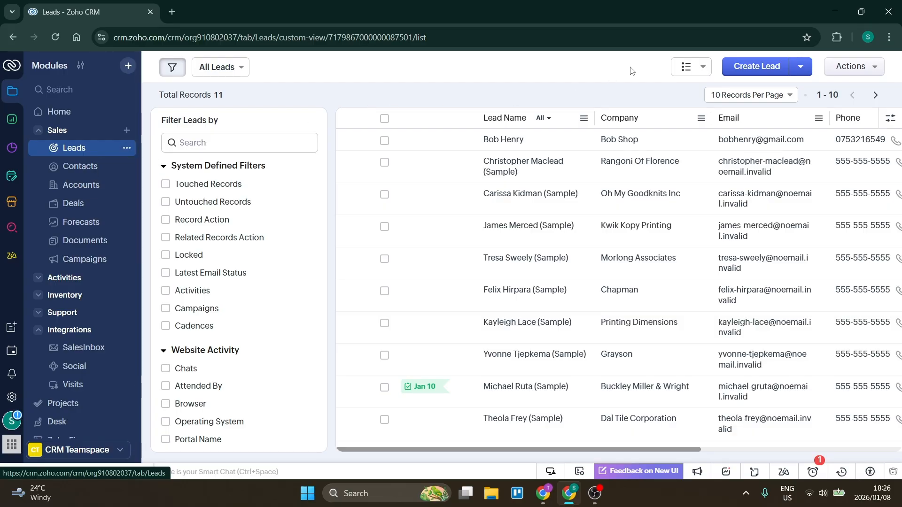
# Look over the fields of a blank Create Lead form and leave it without saving
pyautogui.click(757, 66)
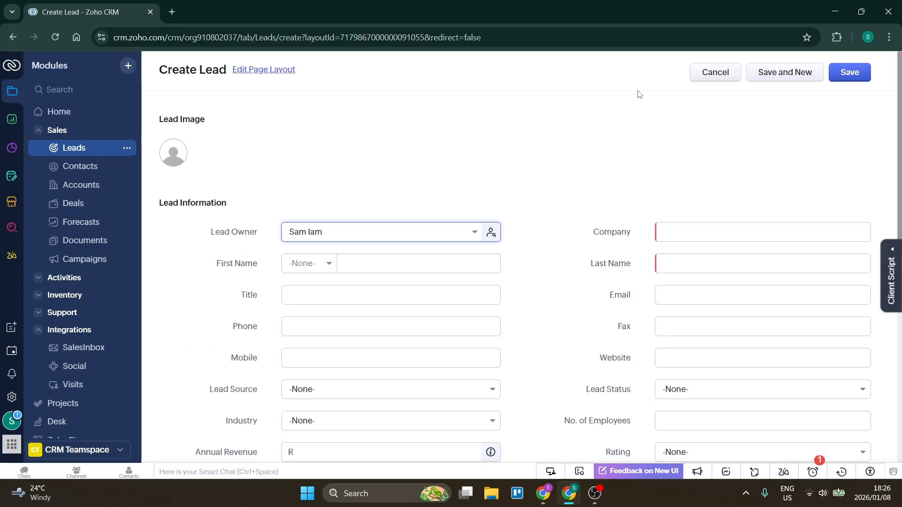
pyautogui.scroll(-2, 443, 214)
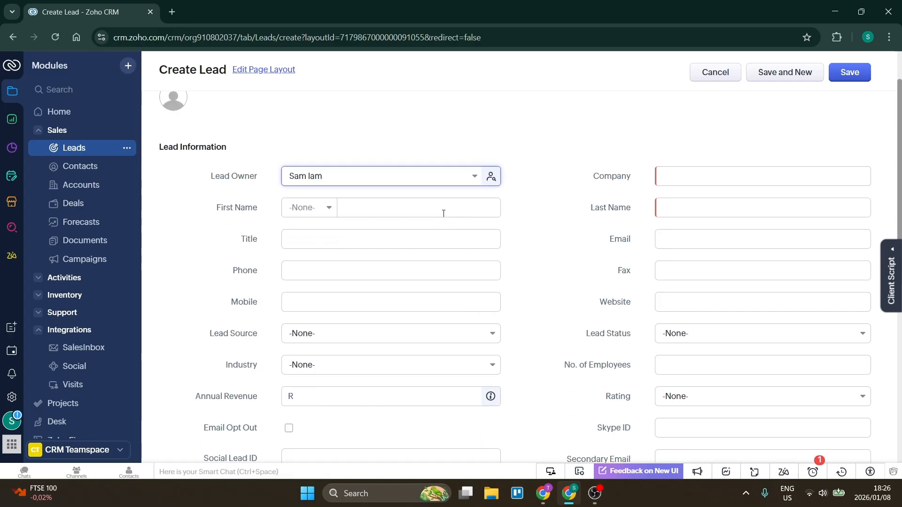
pyautogui.scroll(2, 441, 211)
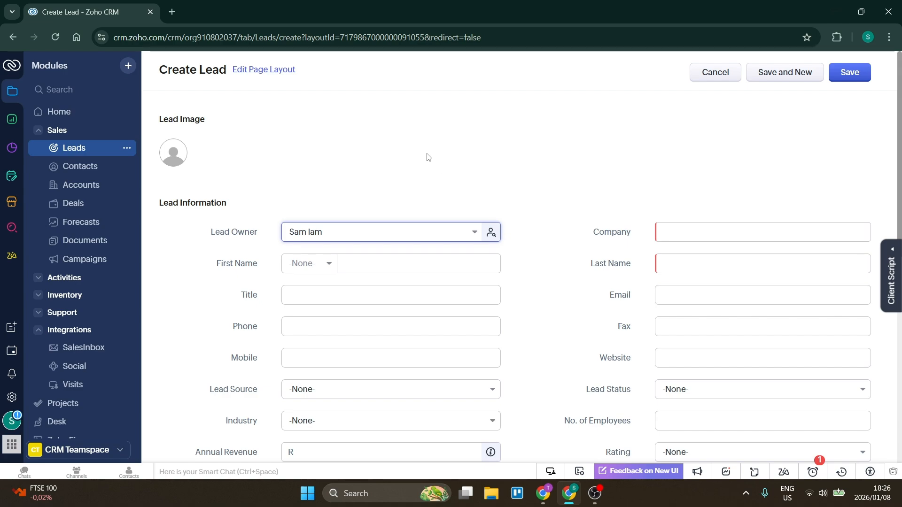
pyautogui.click(706, 73)
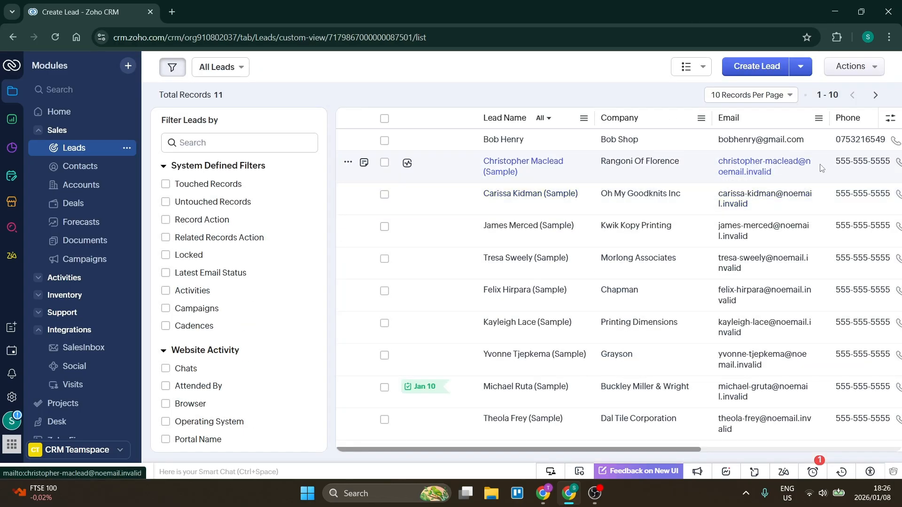
# Start a lead import, examine the source CRMs on offer, and choose Other CRM
pyautogui.click(801, 70)
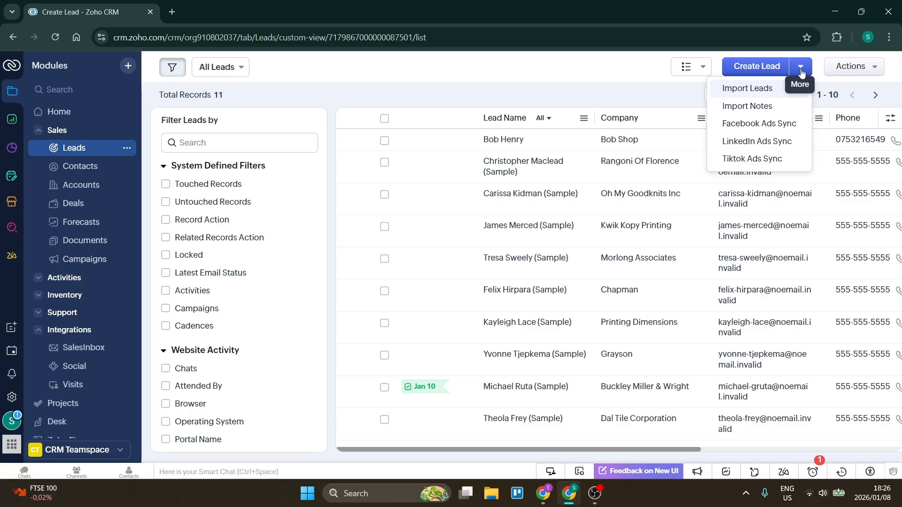
pyautogui.click(773, 93)
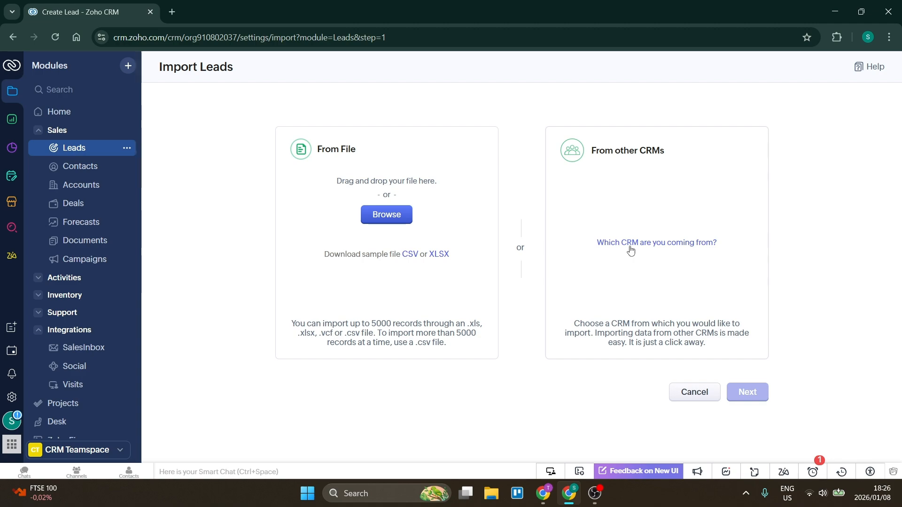
pyautogui.click(649, 248)
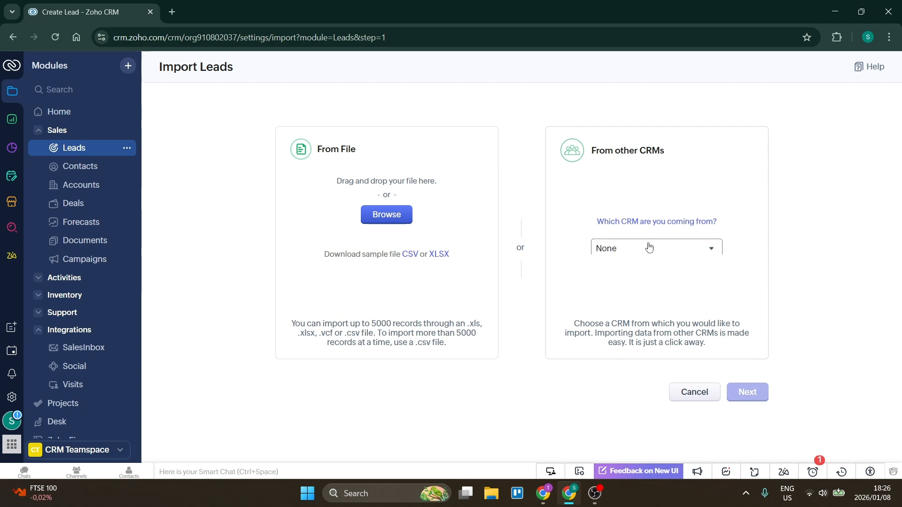
pyautogui.click(673, 247)
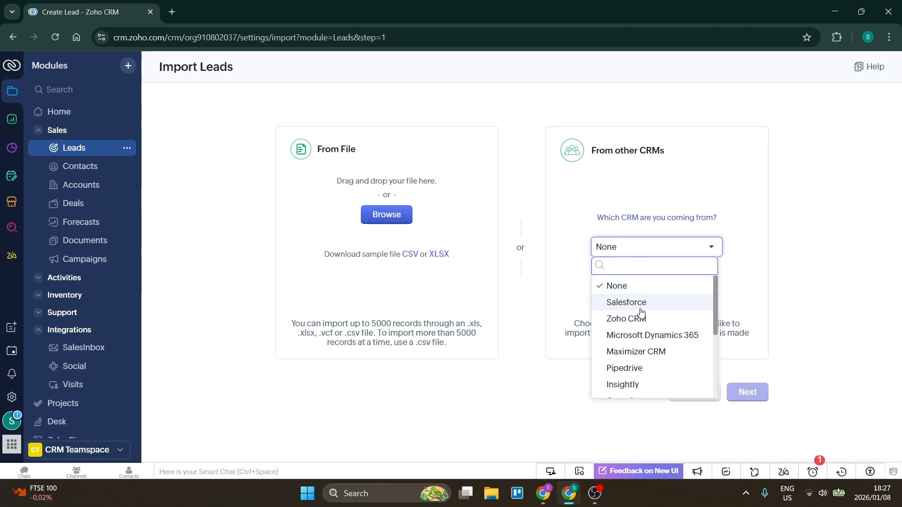
pyautogui.scroll(-3, 671, 350)
pyautogui.scroll(-1, 668, 355)
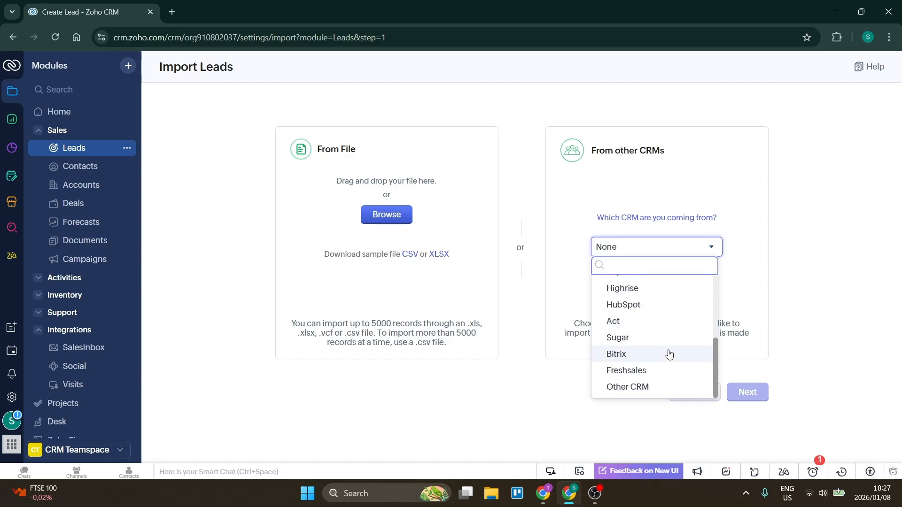
pyautogui.scroll(3, 669, 351)
pyautogui.scroll(-3, 669, 354)
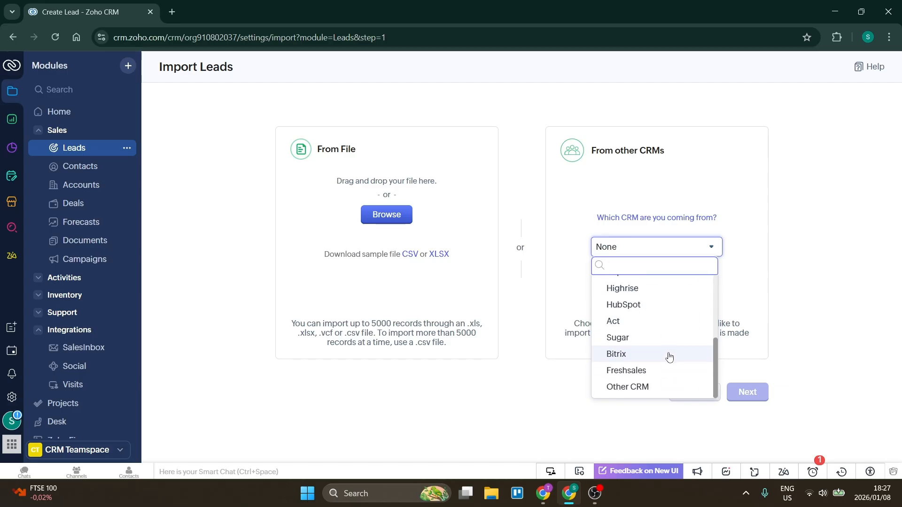
pyautogui.click(646, 388)
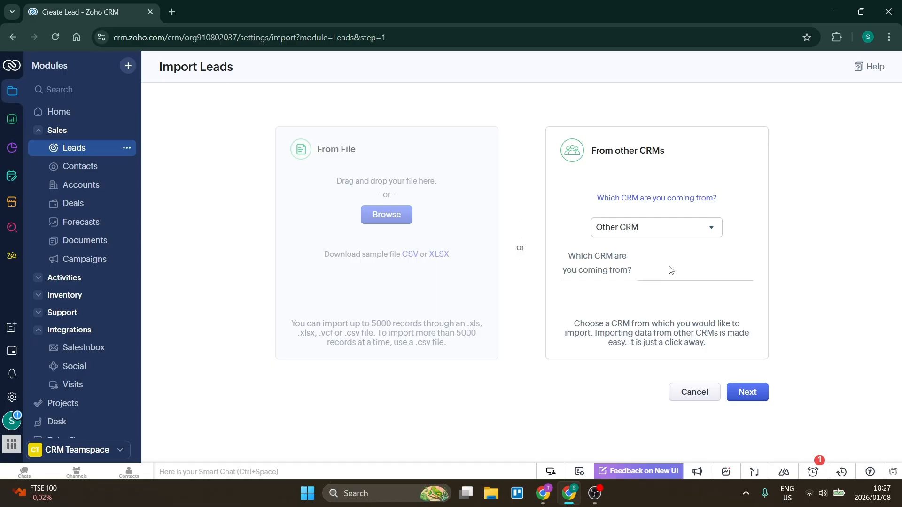
# Check the source CRM choices again and return to the Leads list without importing
pyautogui.click(669, 228)
pyautogui.scroll(3, 648, 353)
pyautogui.scroll(2, 649, 352)
pyautogui.click(587, 178)
pyautogui.click(13, 37)
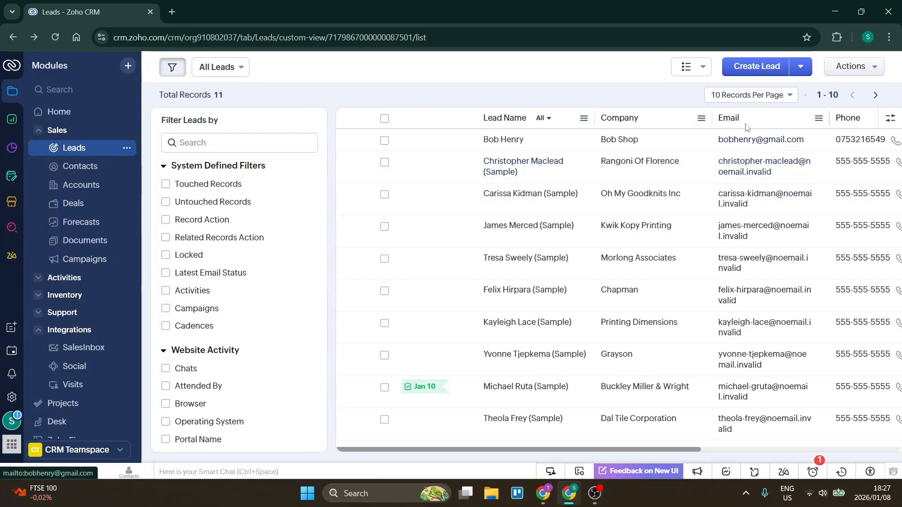
# Open Facebook Ads Sync, view the templates for a new chain, and go back to the chains overview
pyautogui.click(808, 71)
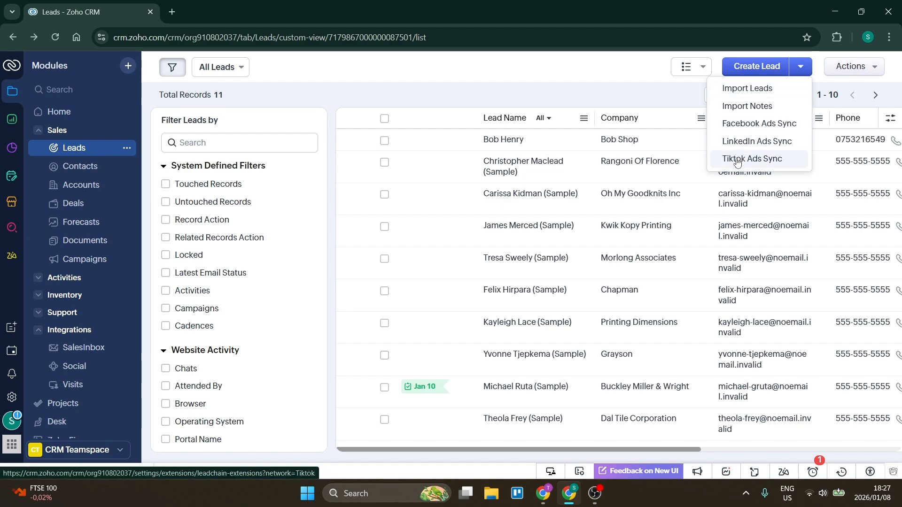
pyautogui.click(744, 125)
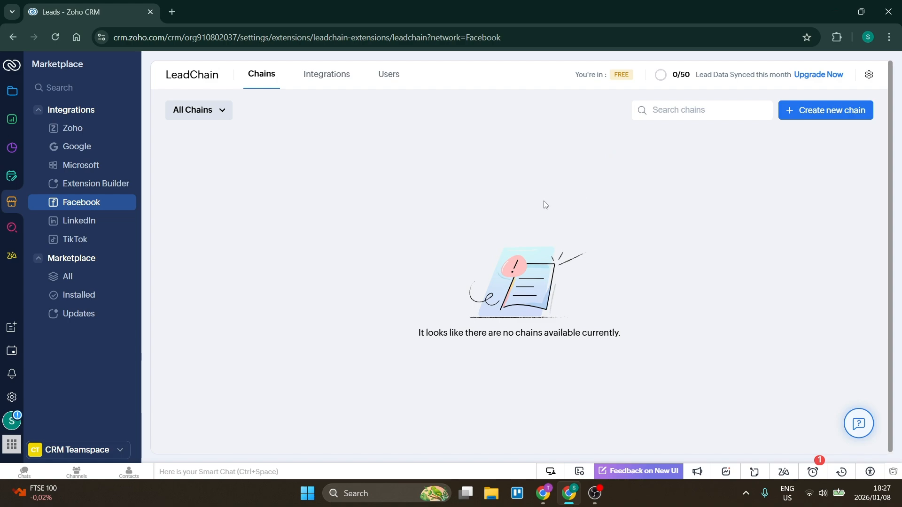
pyautogui.click(811, 113)
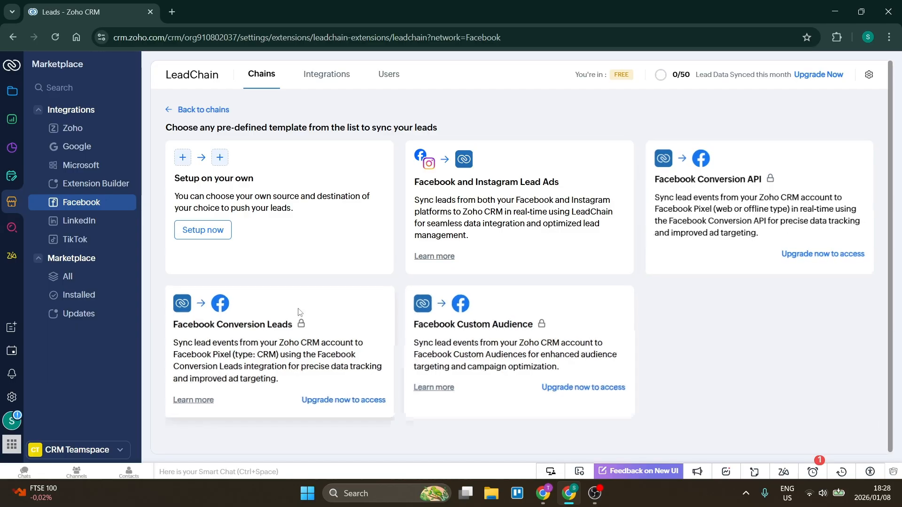
pyautogui.click(201, 110)
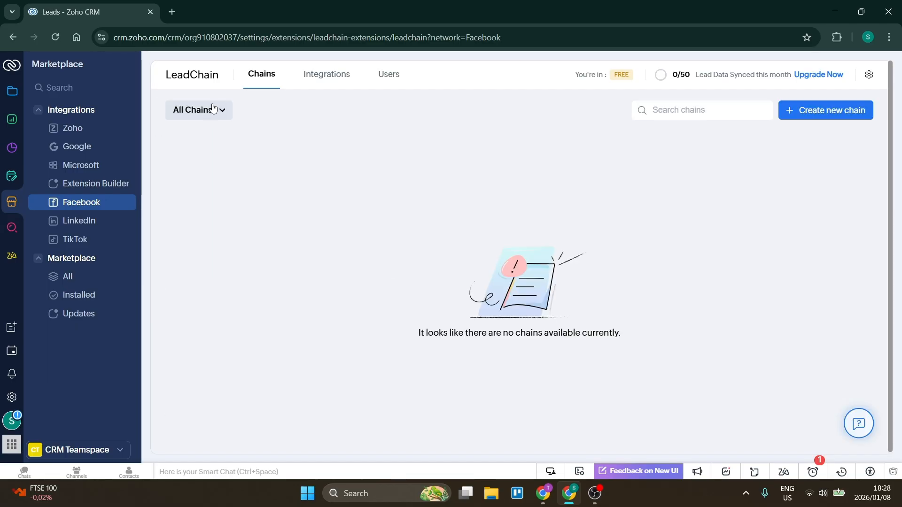
pyautogui.click(14, 39)
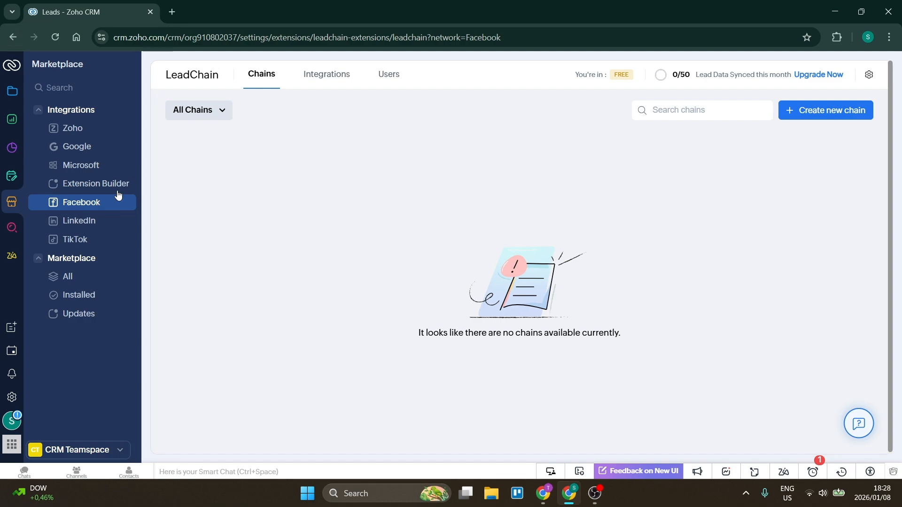
# View the LinkedIn LeadChain templates for syncing leads, and return to the Leads list
pyautogui.click(73, 224)
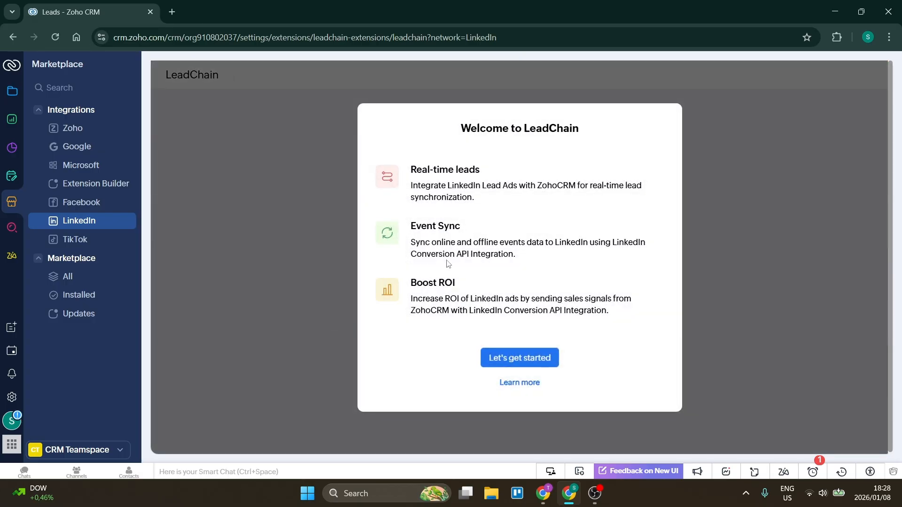
pyautogui.click(529, 359)
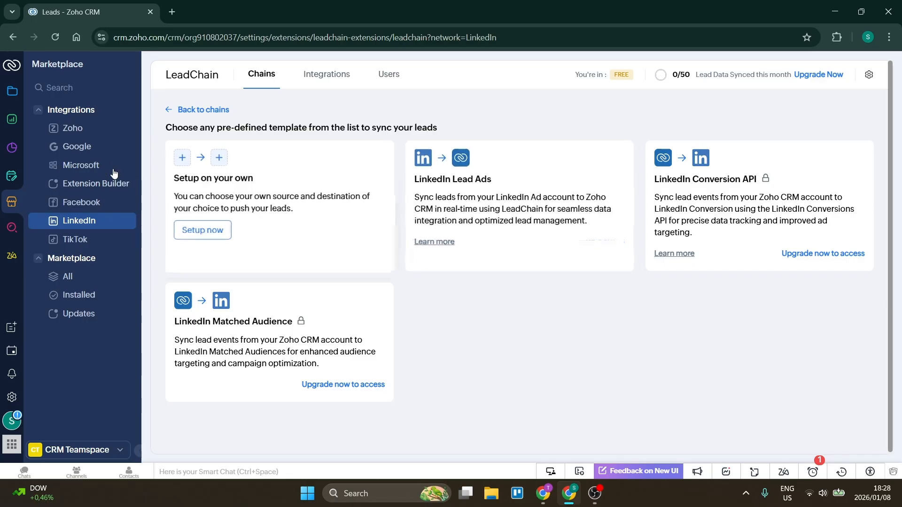
pyautogui.click(10, 62)
pyautogui.click(71, 147)
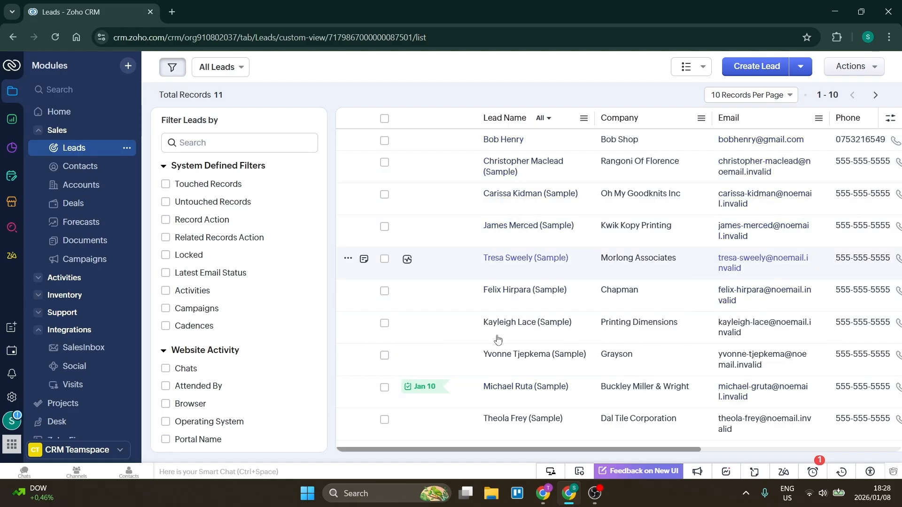
# Examine the import and ads sync options and the bulk actions available for leads
pyautogui.moveTo(451, 449); pyautogui.dragTo(208, 443)
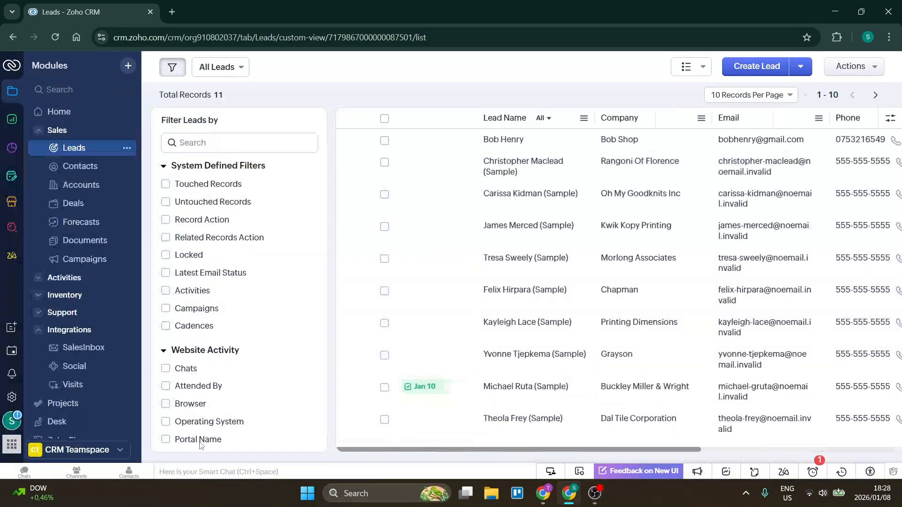
pyautogui.click(800, 67)
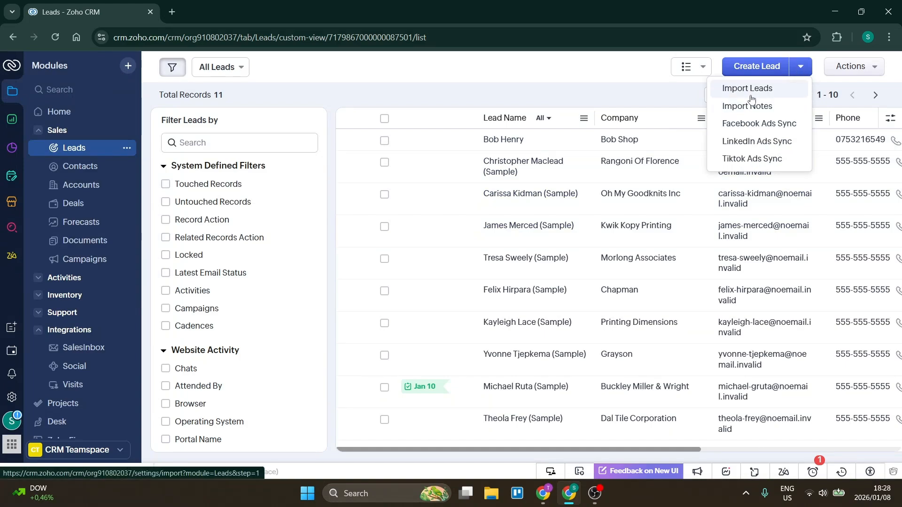
pyautogui.click(802, 68)
pyautogui.click(799, 69)
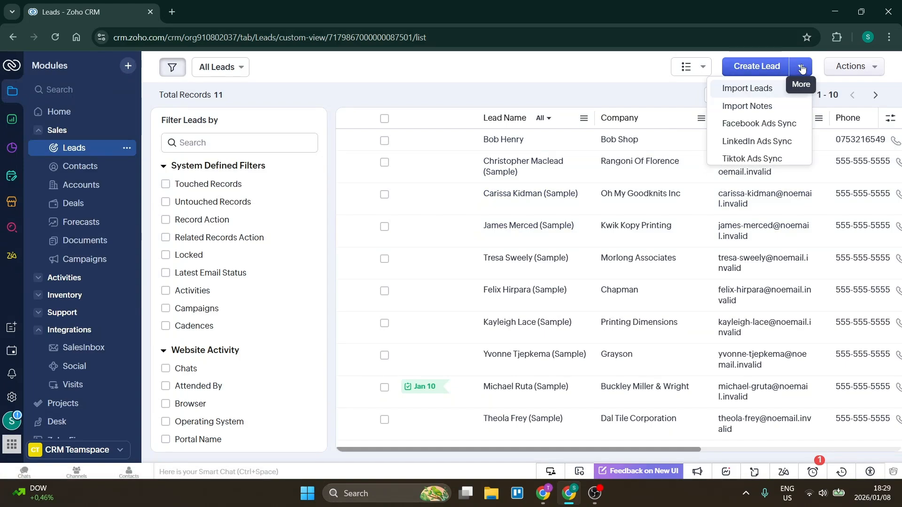
pyautogui.click(801, 68)
pyautogui.click(861, 75)
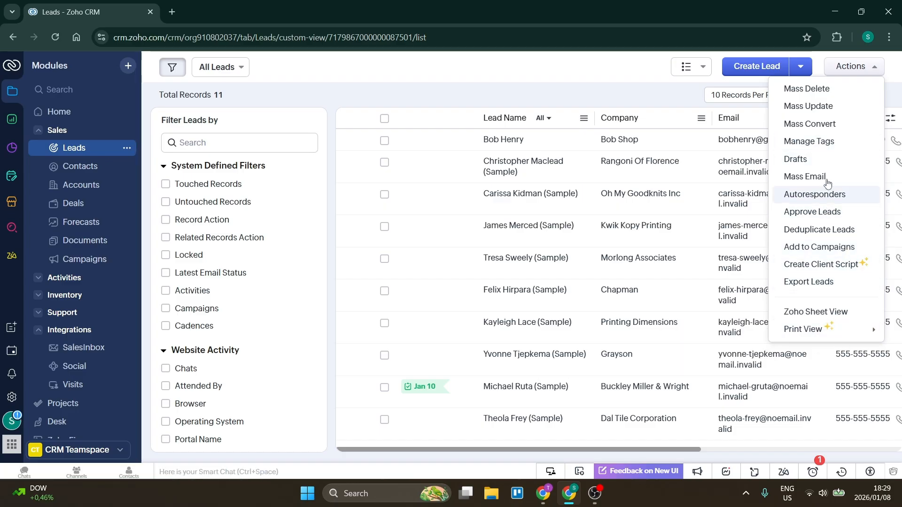
pyautogui.click(852, 66)
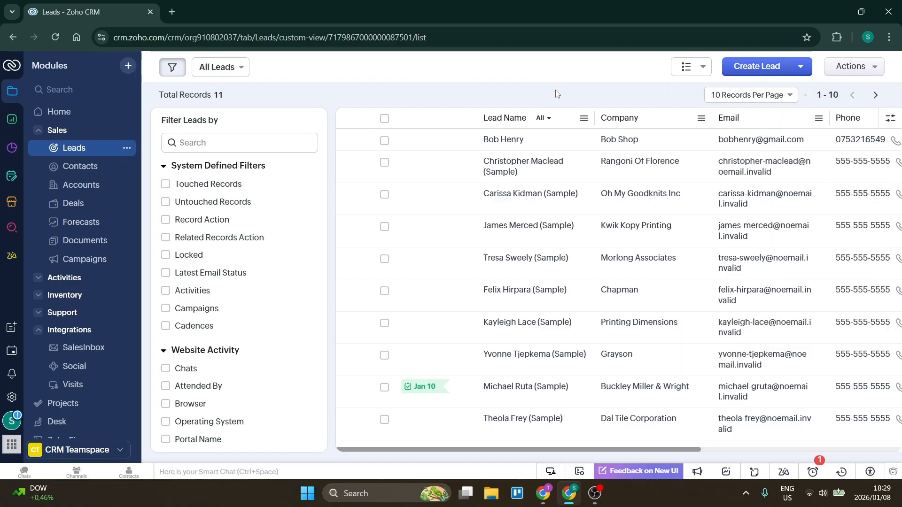